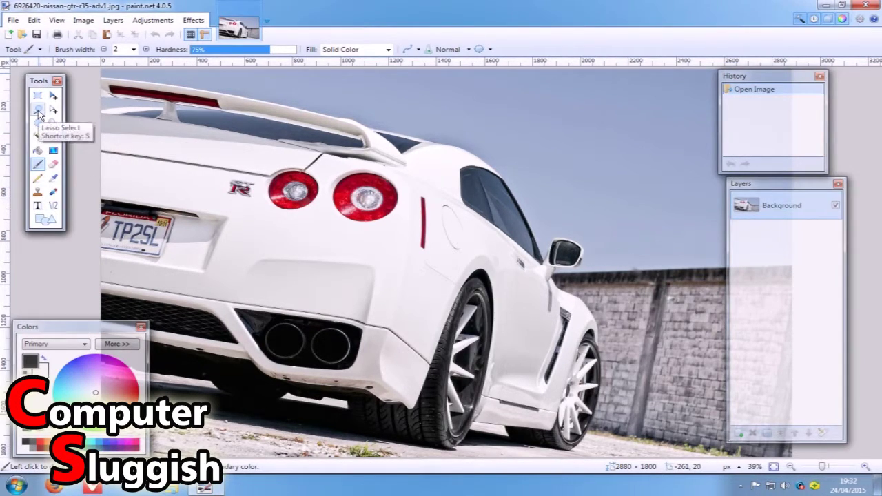
Step: Switch to the freehand Lasso Select tool
click(38, 112)
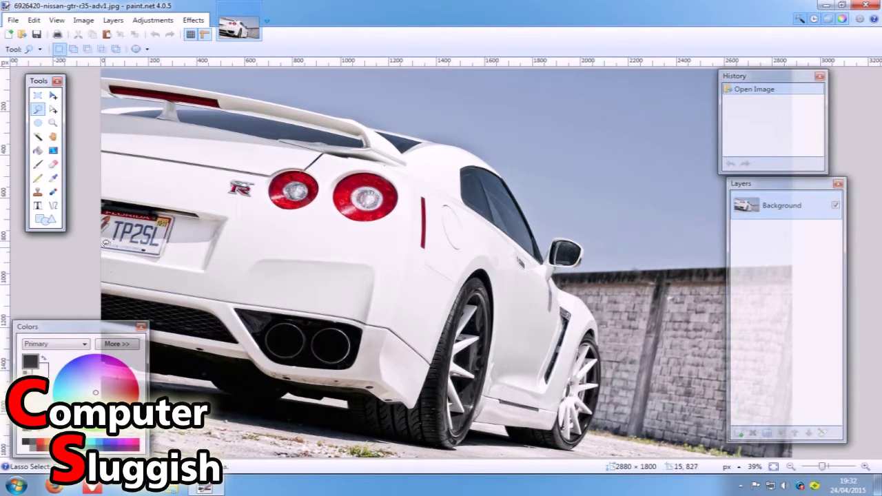
Step: Trace a freehand selection around the rear number plate, zooming in on it
mouse_move(102, 241)
mouse_down()
mouse_move(160, 252)
mouse_move(172, 218)
mouse_move(104, 210)
mouse_move(102, 231)
mouse_up()
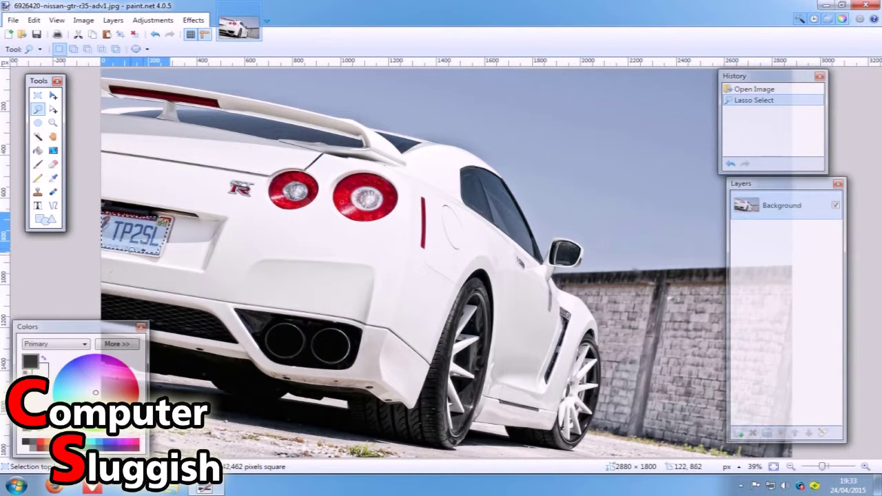
scroll(111, 238, up, 2)
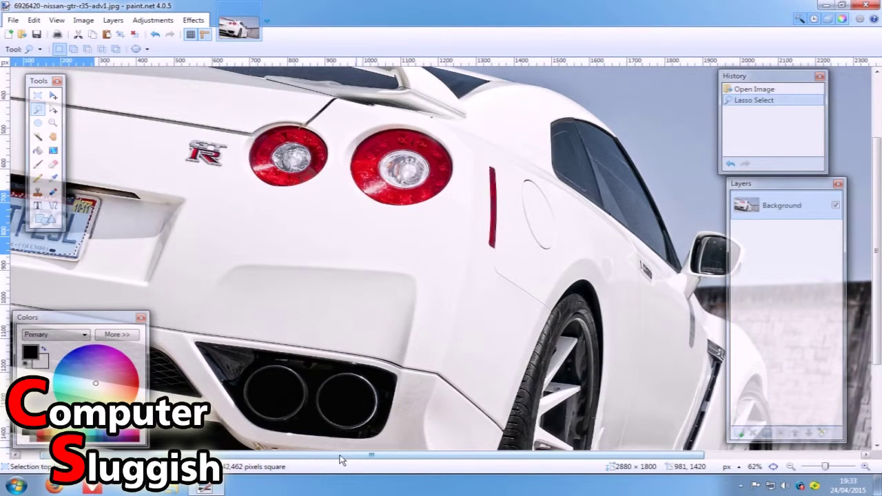
drag(344, 458, 326, 458)
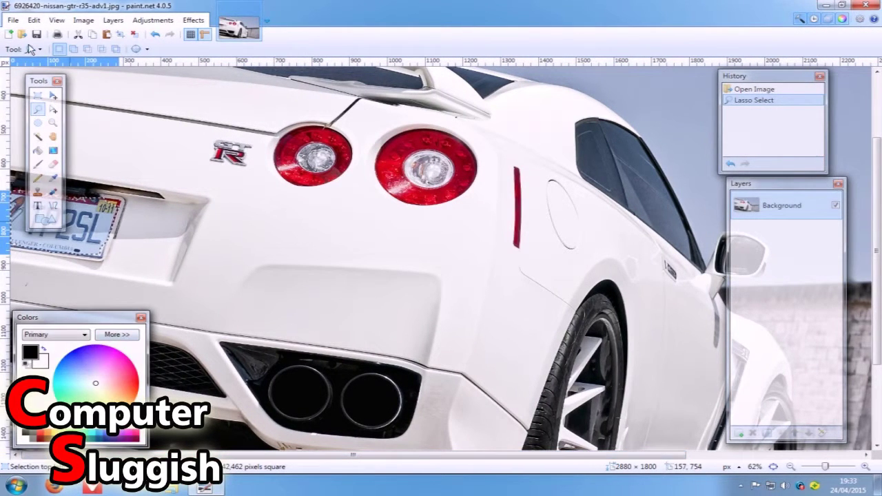
Step: Move the Tools and Layers windows off the plate and add a new empty layer
mouse_move(41, 83)
mouse_down()
mouse_move(469, 120)
mouse_move(663, 174)
mouse_up()
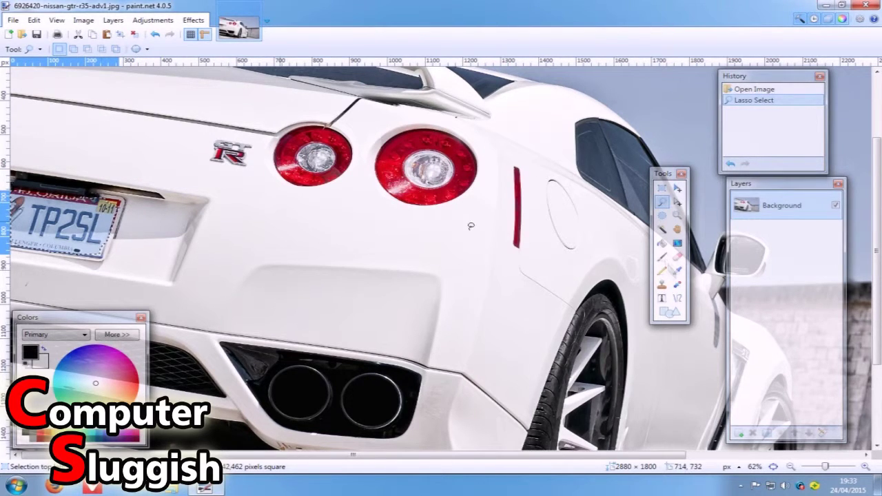
drag(776, 190, 773, 195)
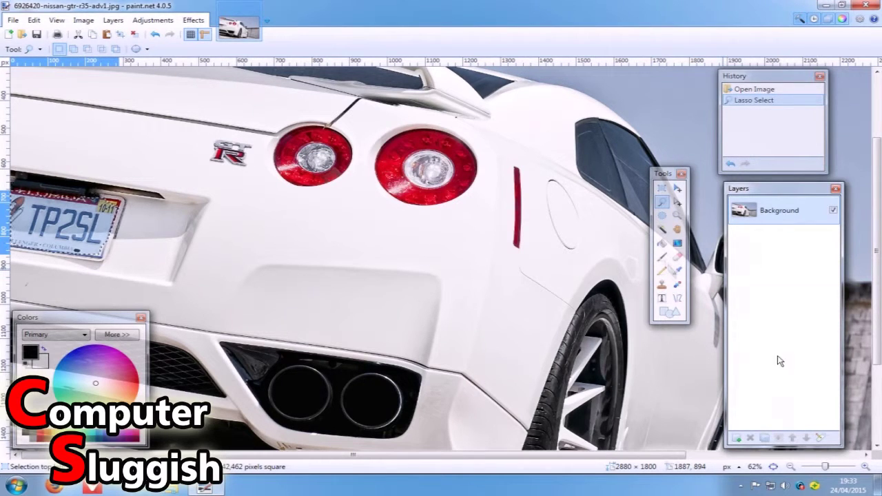
click(737, 439)
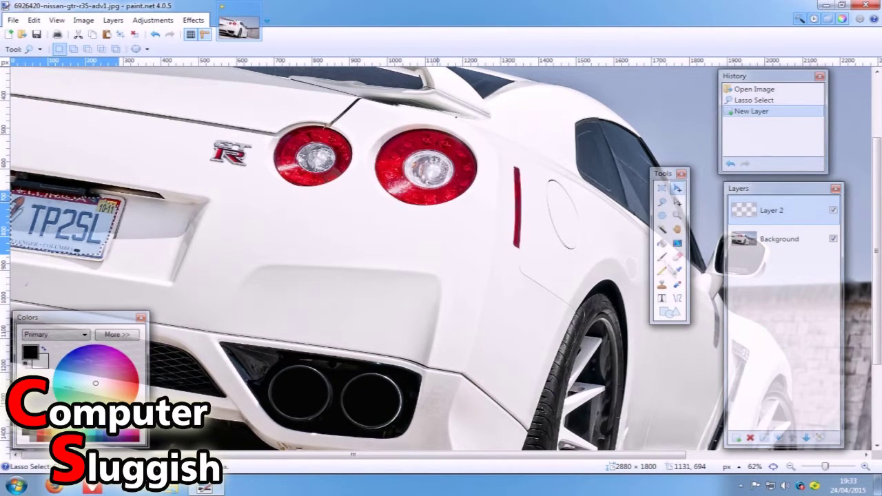
Step: Paste the copied plate onto Layer 2, commit it in place, and clear the selection
key(ctrl+v)
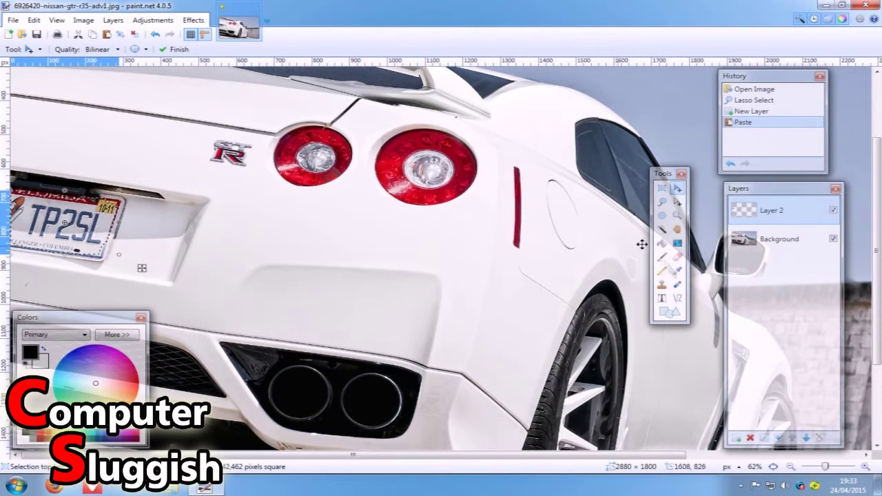
click(659, 190)
key(ctrl+d)
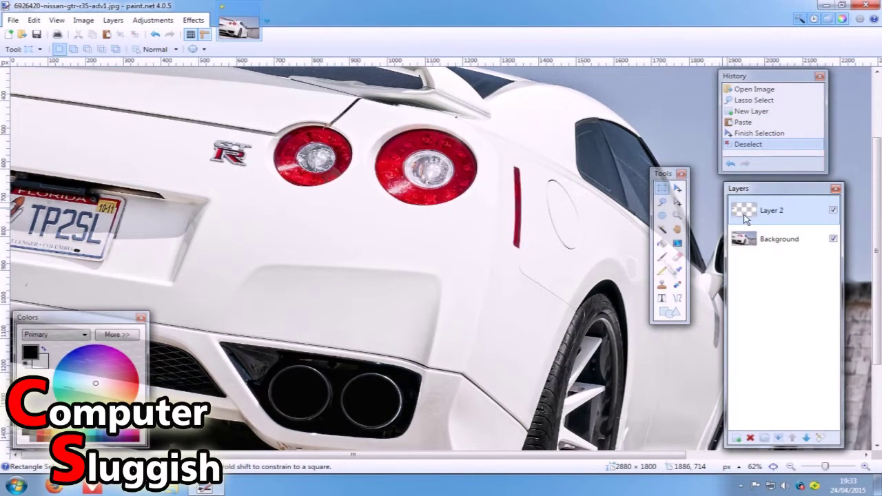
Step: Apply the Distort > Pixelate effect with cell size 12 to the pasted plate
click(187, 23)
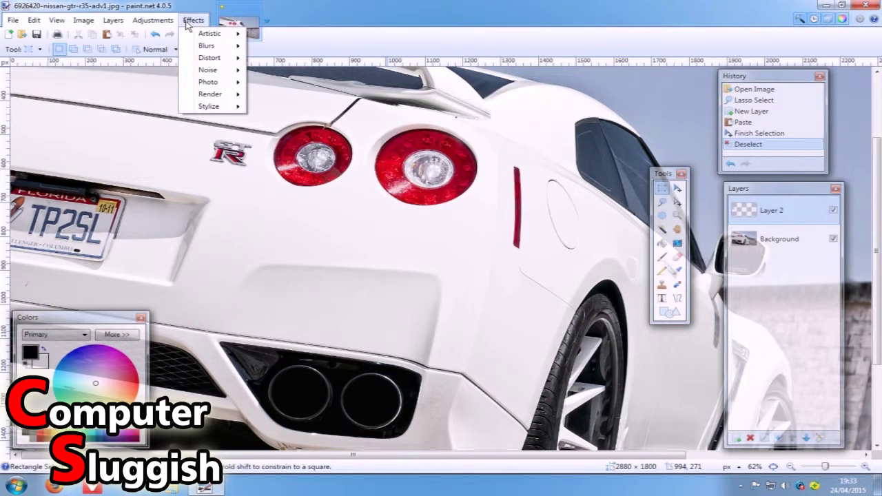
mouse_move(209, 58)
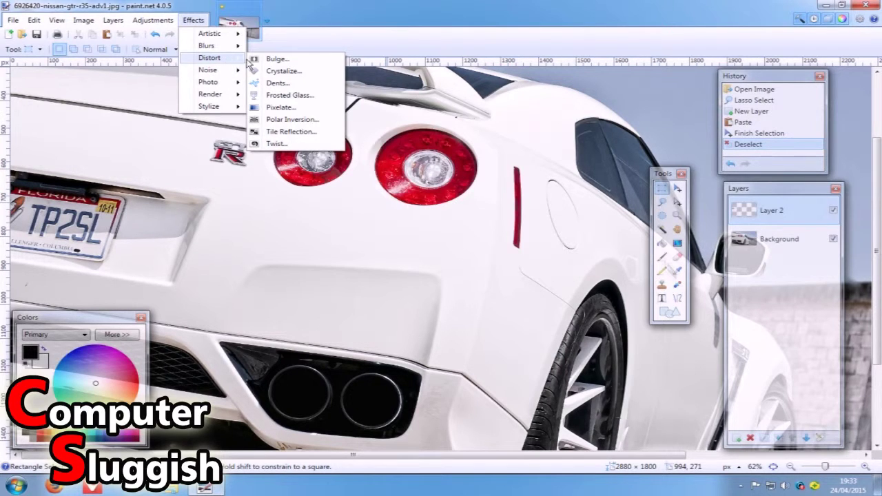
click(301, 112)
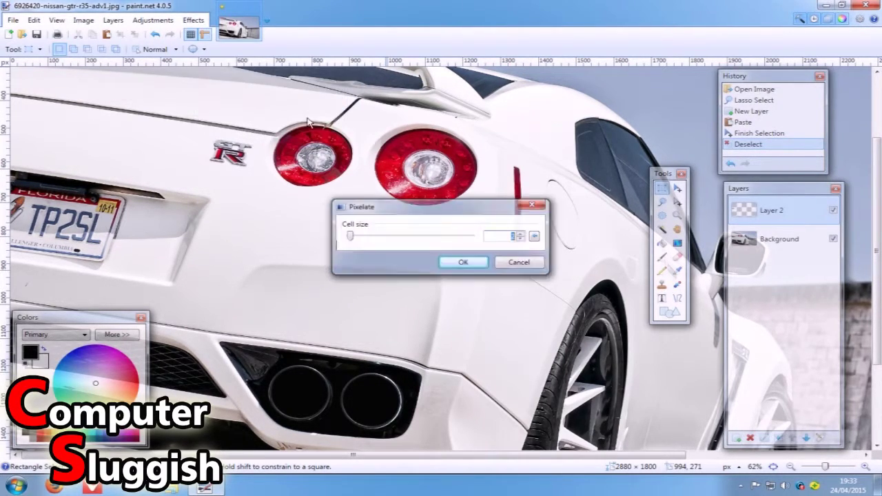
click(518, 235)
click(518, 234)
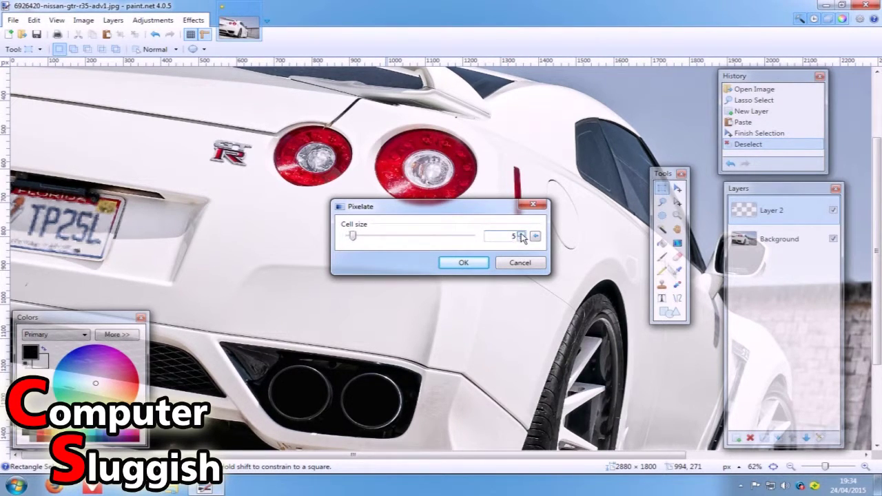
click(521, 235)
click(521, 235)
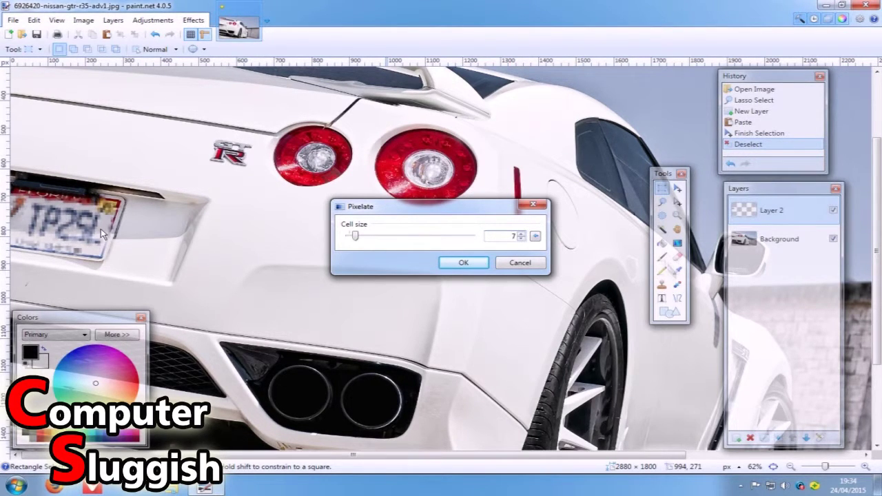
click(522, 234)
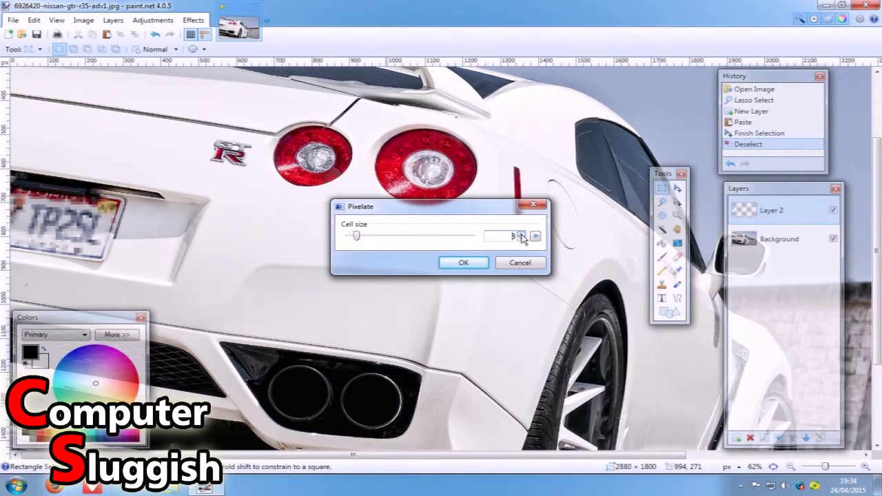
click(521, 234)
click(521, 235)
click(522, 234)
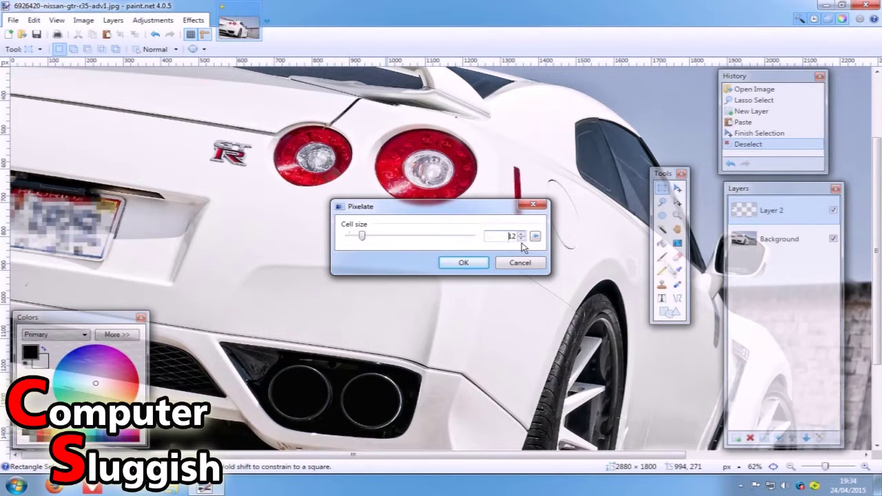
click(522, 238)
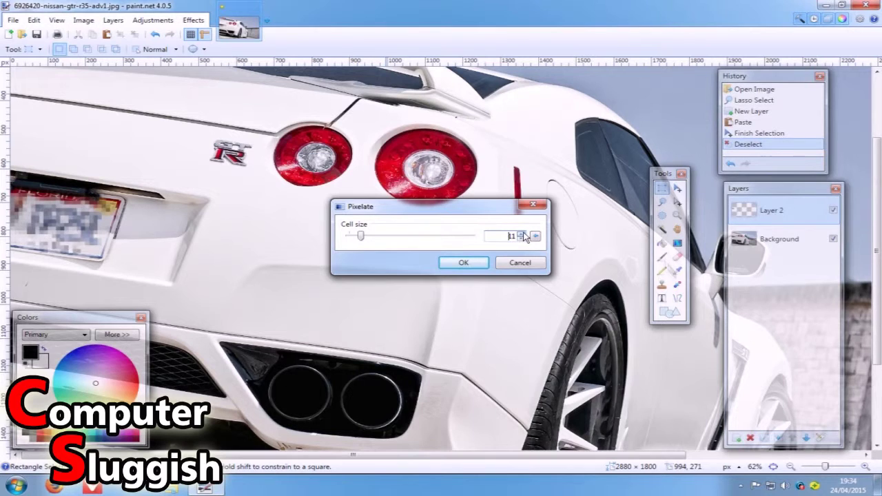
click(521, 234)
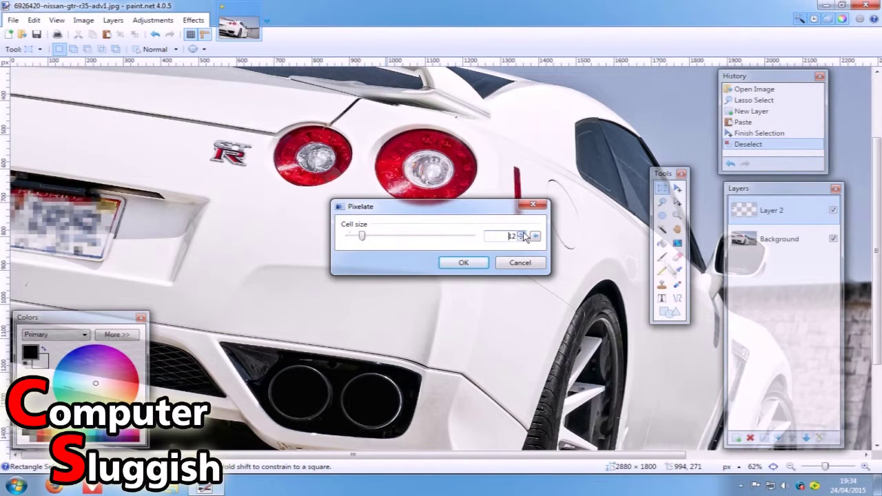
click(464, 264)
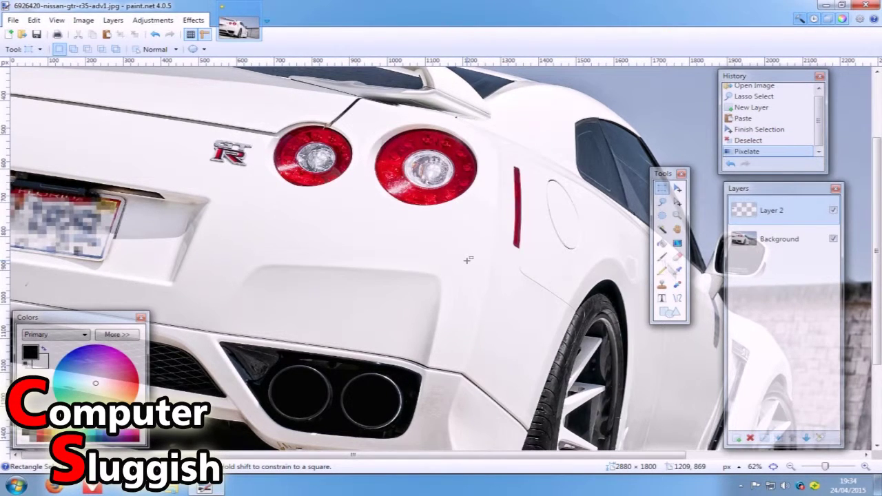
scroll(468, 259, down, 3)
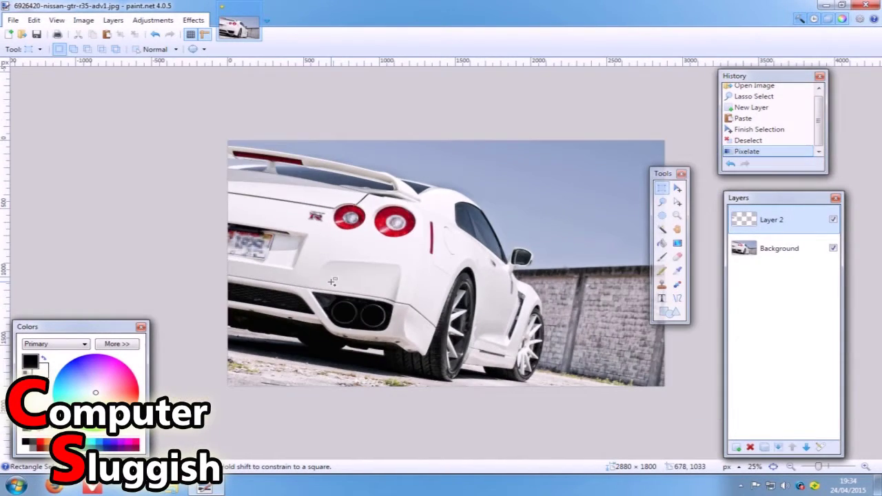
scroll(281, 270, down, 1)
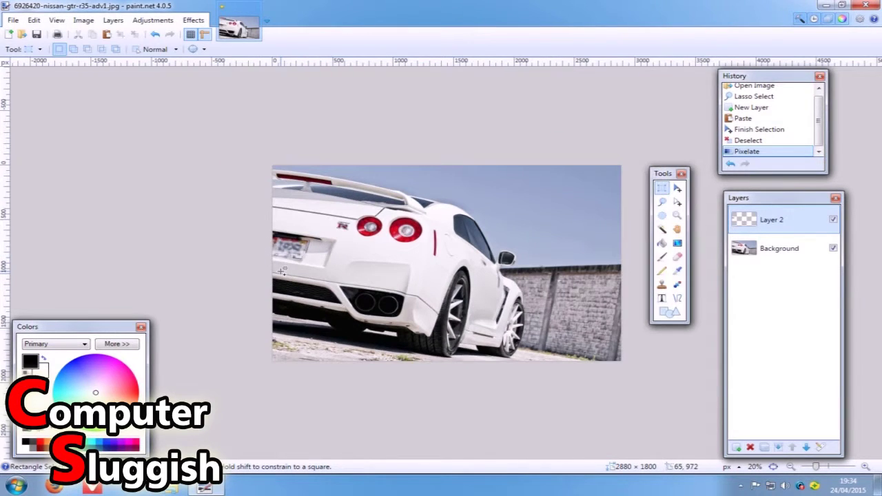
scroll(281, 270, up, 1)
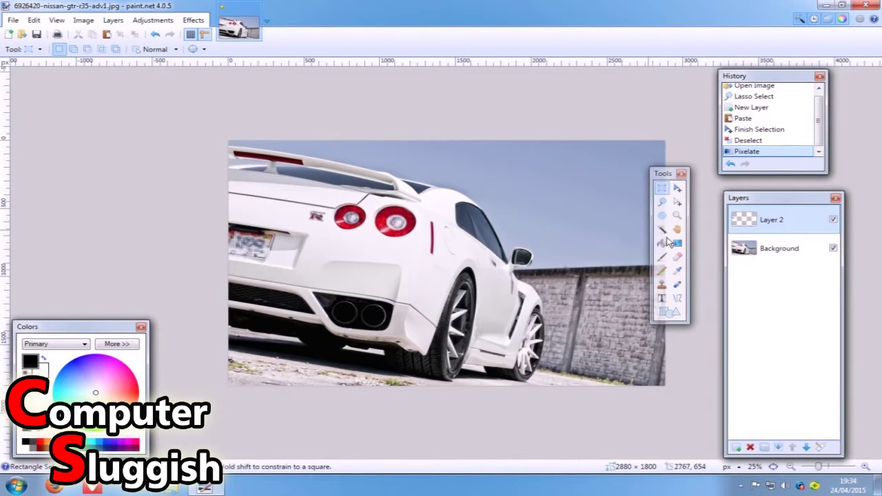
click(833, 220)
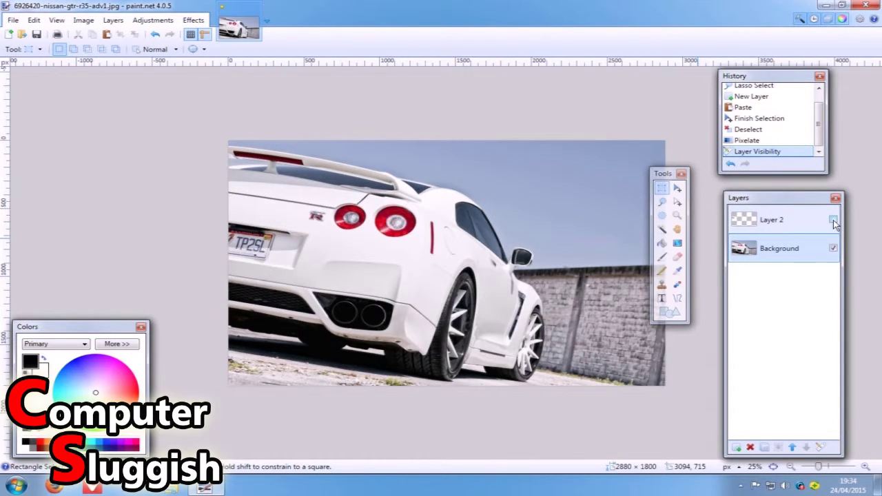
click(833, 220)
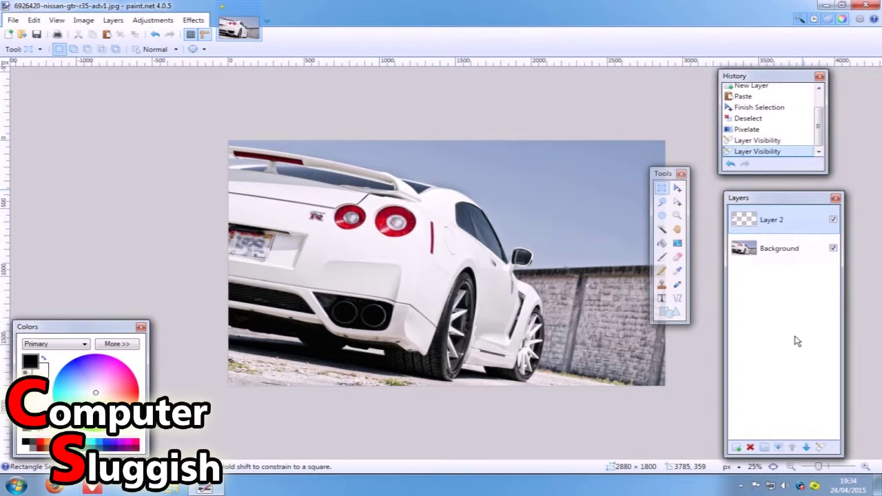
click(781, 448)
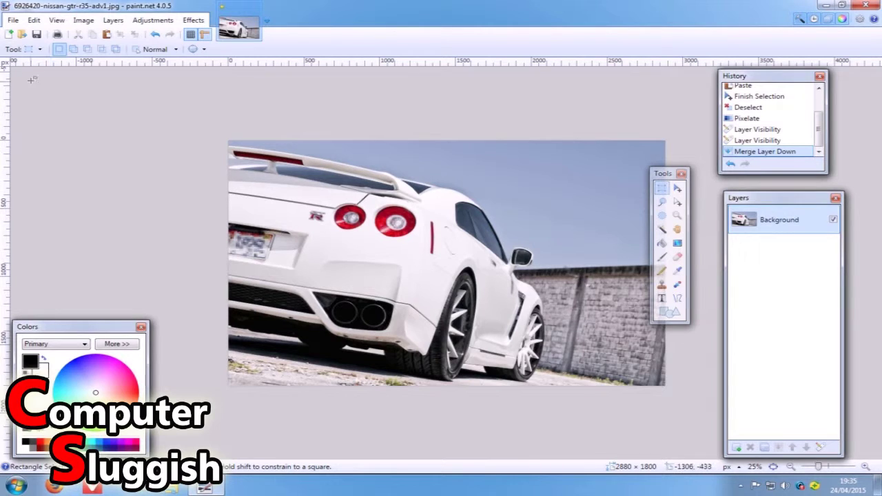
Step: Save the edited photo as a JPEG at quality 100 and minimise Paint.NET
click(37, 34)
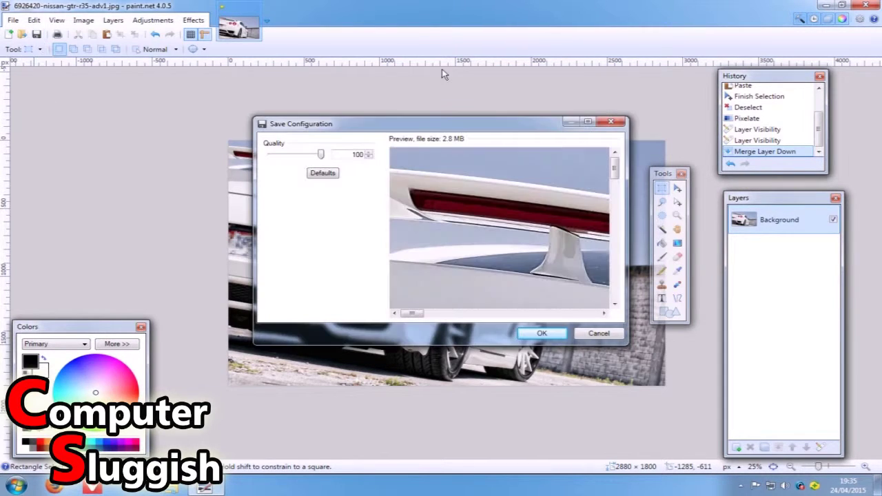
click(538, 334)
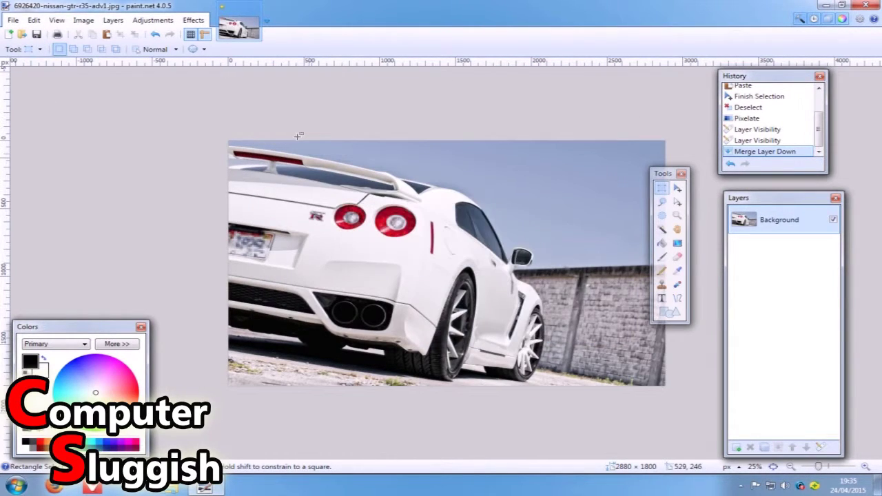
click(825, 6)
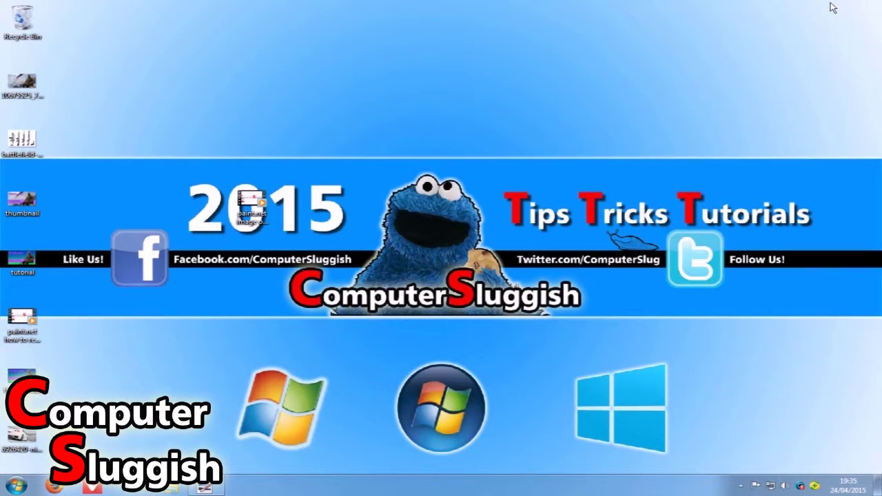
Step: Open the saved car photo from the desktop and zoom out to see it whole
double_click(27, 443)
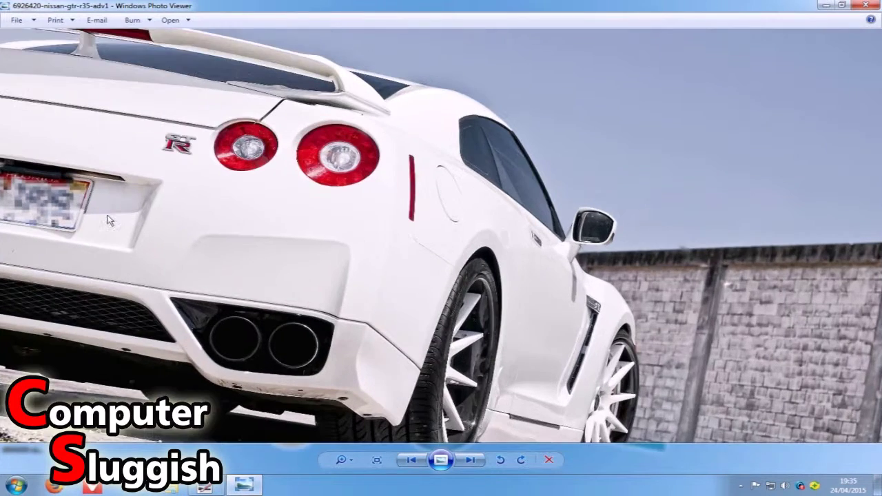
scroll(103, 200, down, 1)
scroll(131, 254, down, 1)
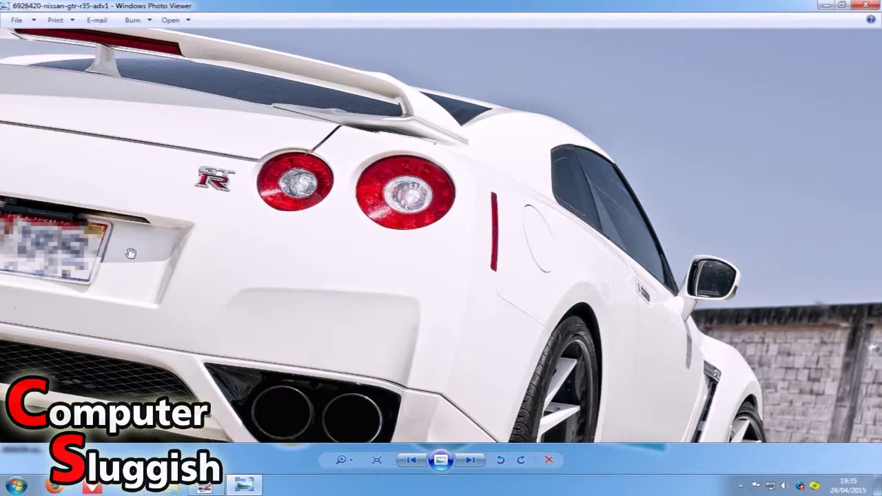
scroll(138, 260, down, 1)
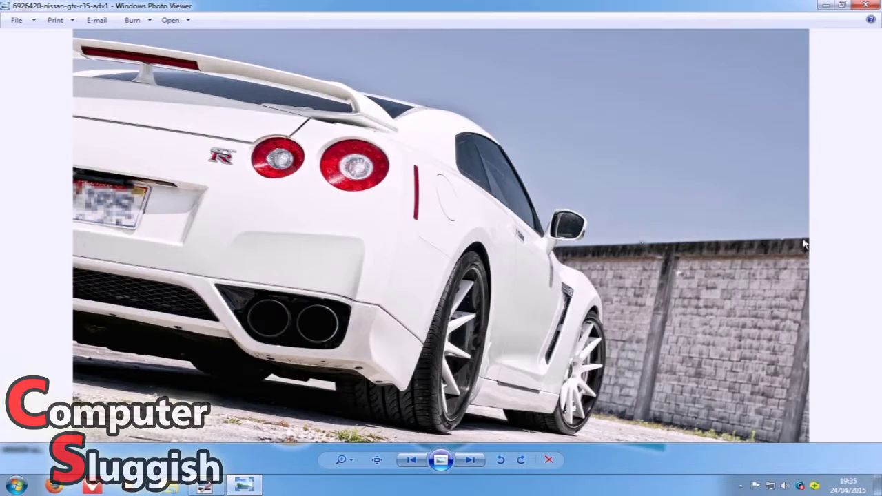